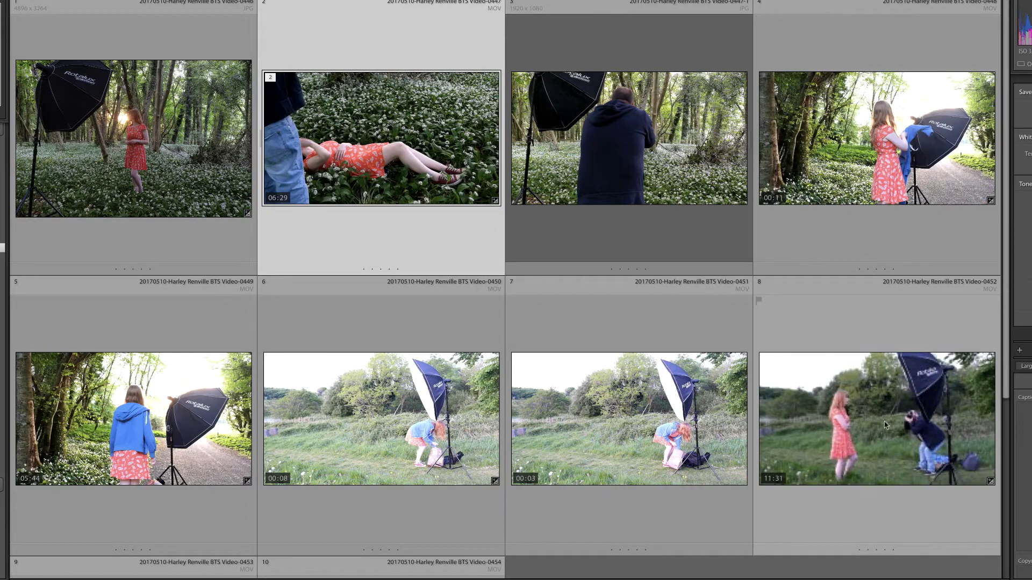
# Step: Open clip 0447 full-size, play it briefly, and scrub the playhead to about 03:52
pyautogui.doubleClick(386, 134)
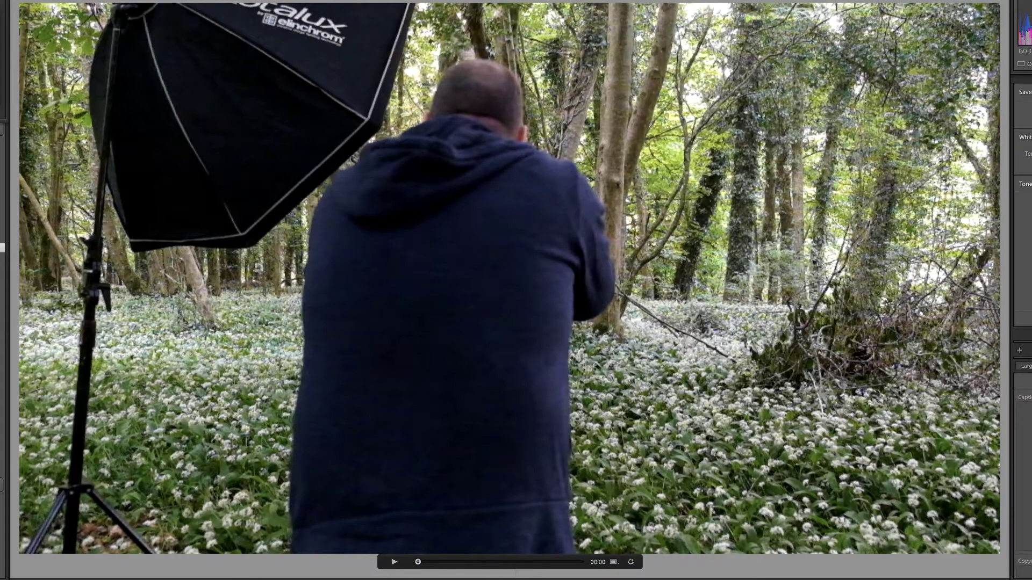
pyautogui.click(394, 562)
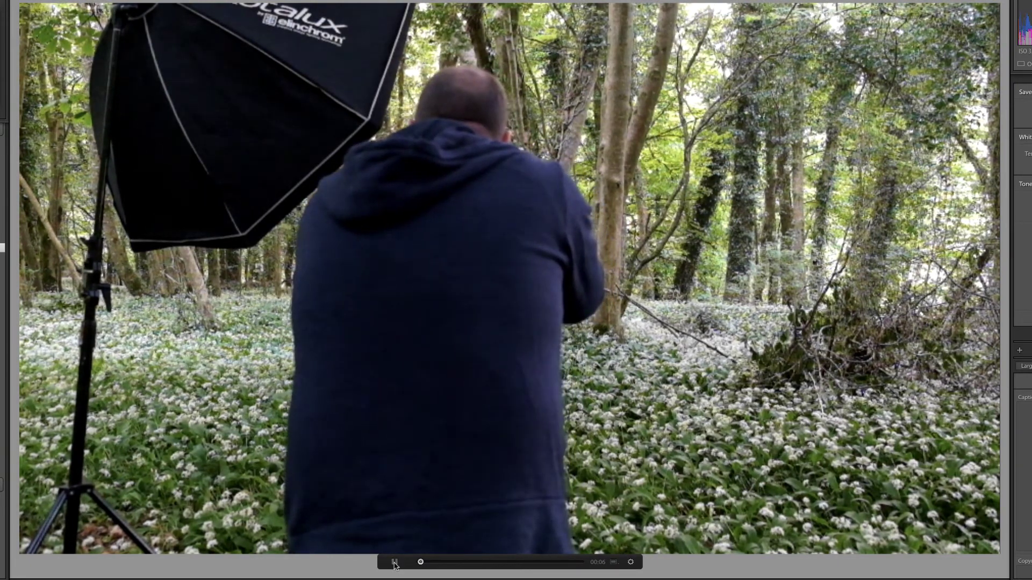
pyautogui.click(420, 563)
pyautogui.moveTo(421, 563); pyautogui.dragTo(501, 563)
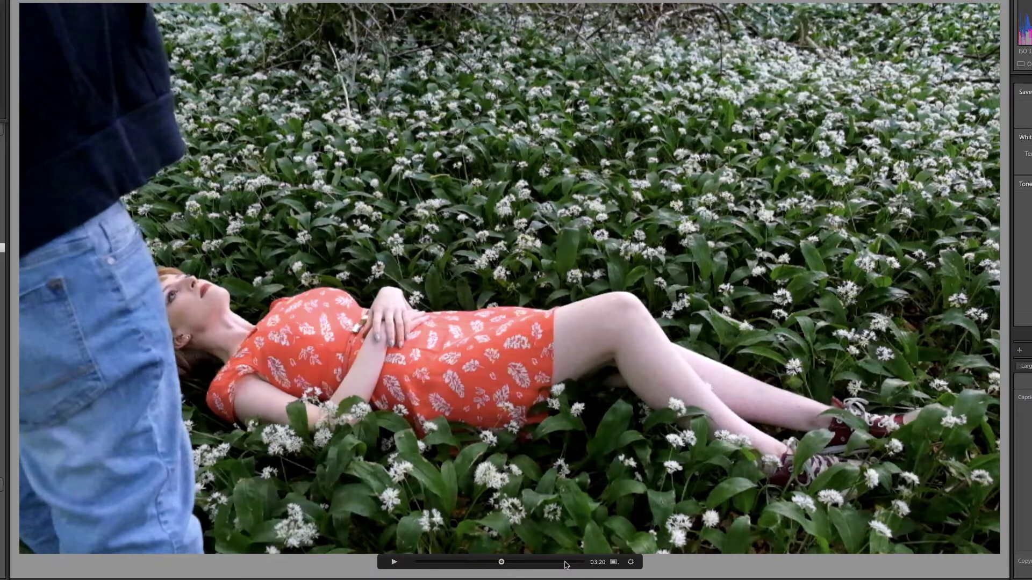
pyautogui.moveTo(501, 563)
pyautogui.mouseDown()
pyautogui.moveTo(510, 562)
pyautogui.moveTo(499, 562)
pyautogui.mouseUp()
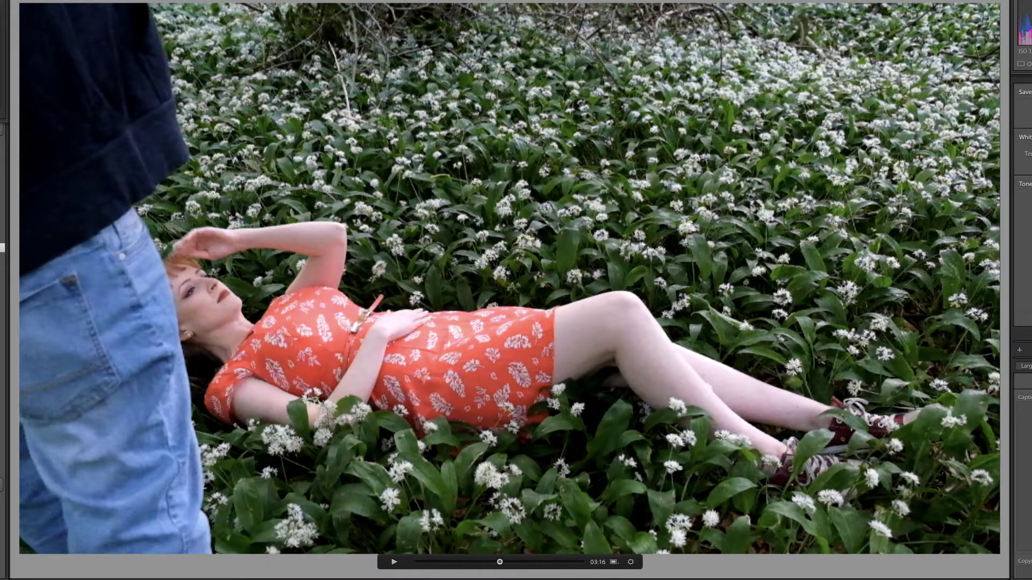
pyautogui.moveTo(500, 563); pyautogui.dragTo(519, 563)
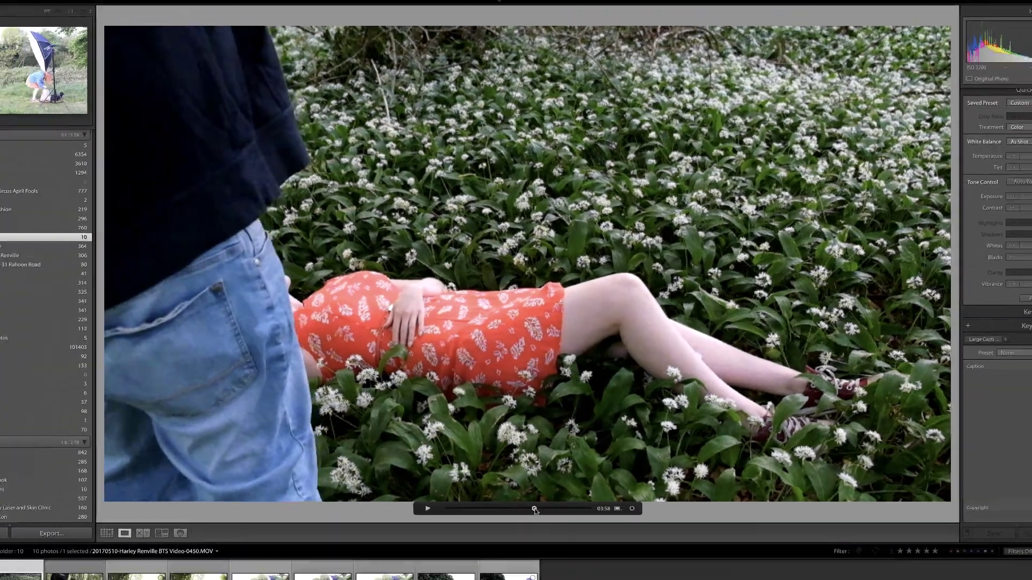
pyautogui.moveTo(534, 510); pyautogui.dragTo(542, 510)
pyautogui.moveTo(557, 468); pyautogui.dragTo(545, 468)
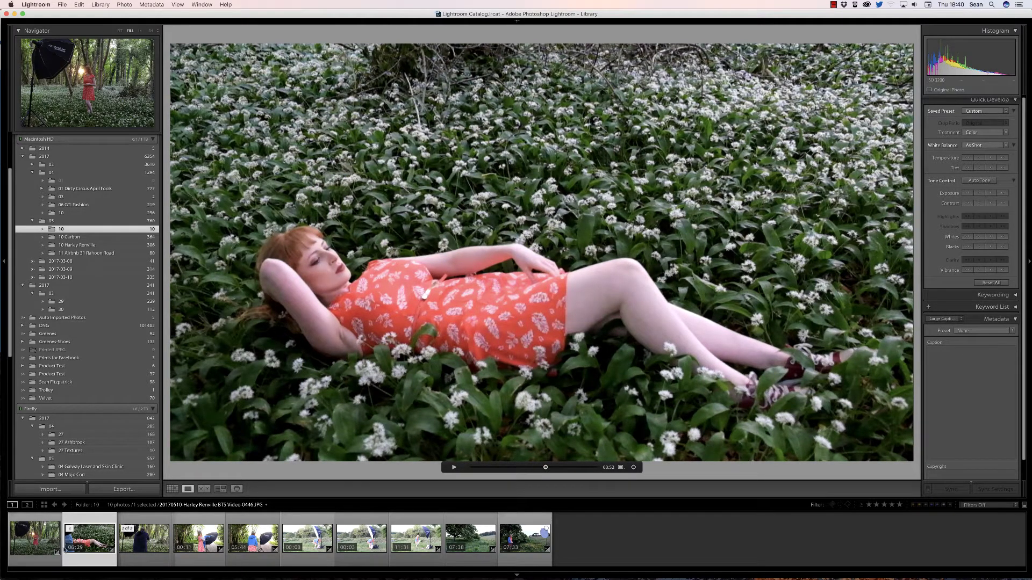
# Step: Set clip 0447's 03:52 frame as its poster frame and capture it as a still
pyautogui.click(621, 467)
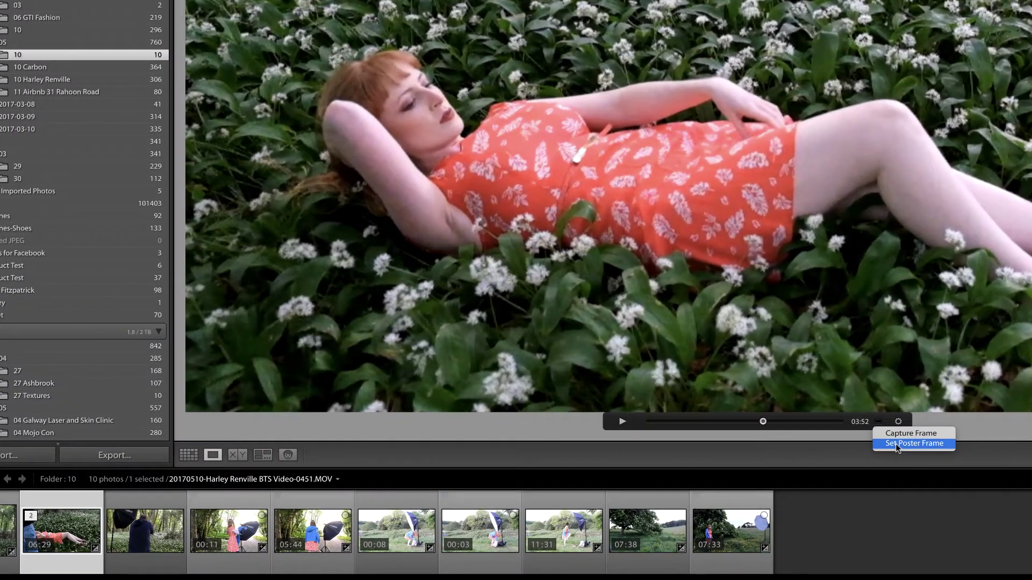
pyautogui.click(895, 443)
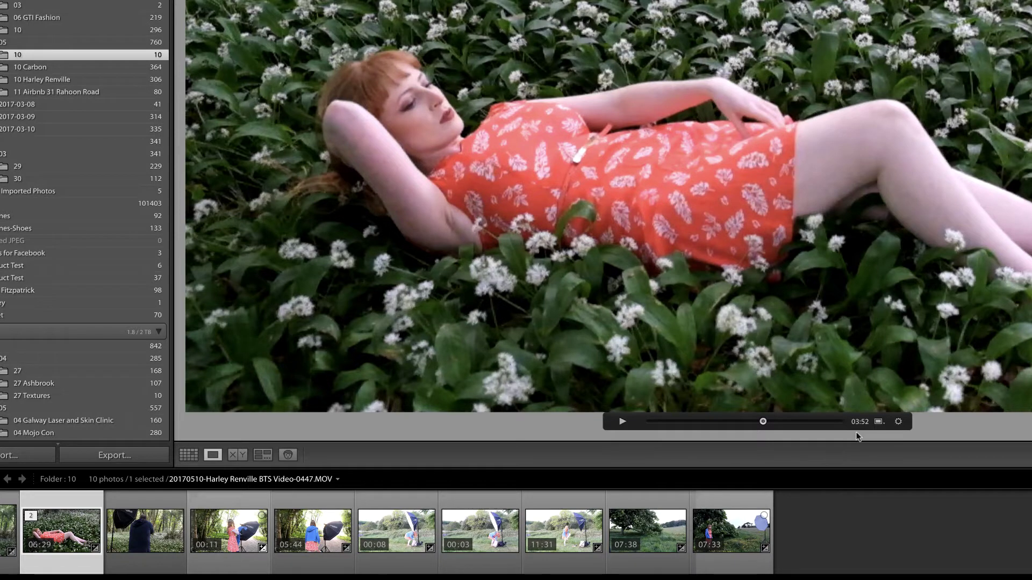
pyautogui.click(878, 422)
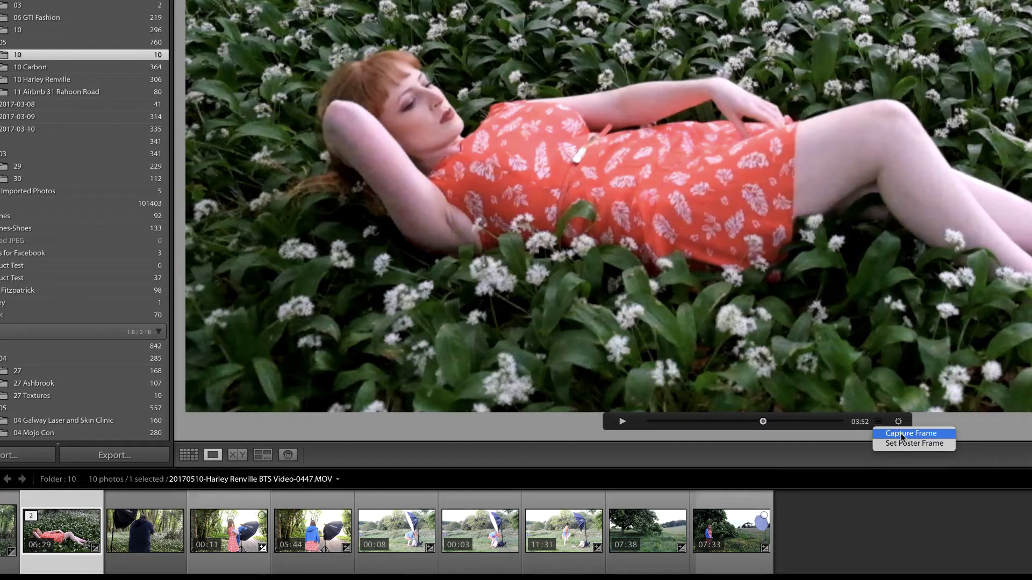
pyautogui.click(900, 433)
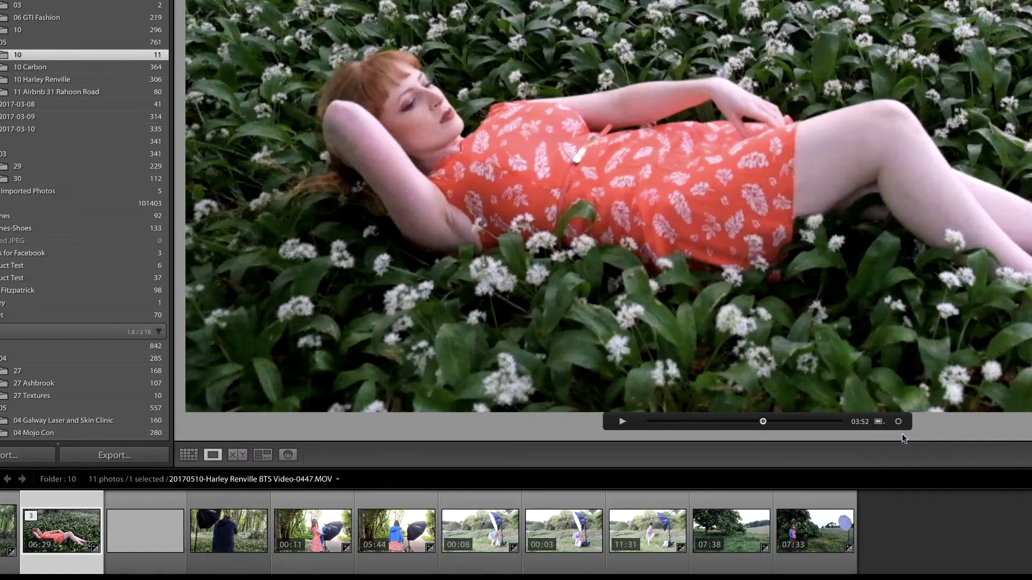
# Step: Check the captured still, then select clip 0453 and bring up its trim controls
pyautogui.click(144, 533)
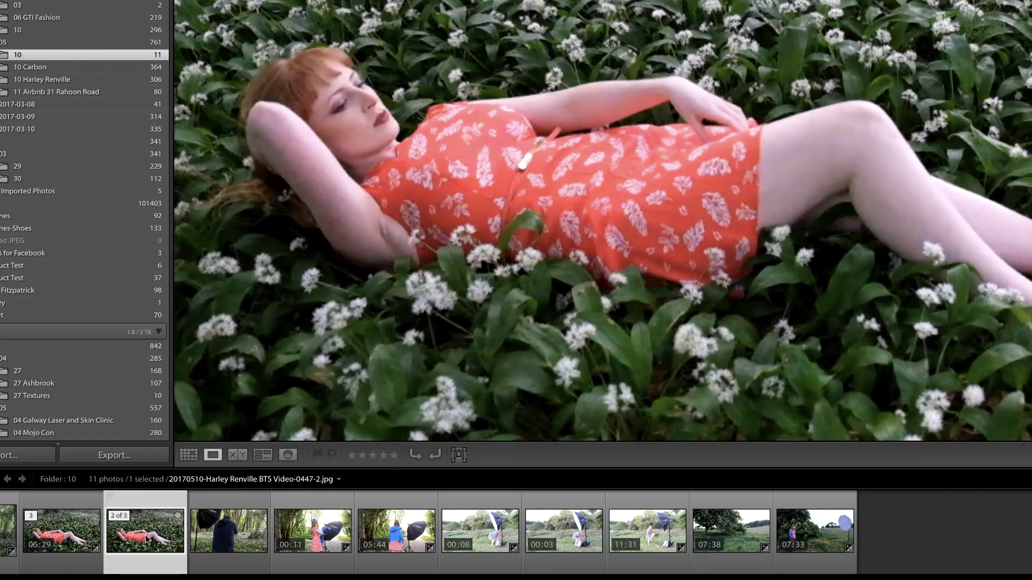
pyautogui.click(75, 535)
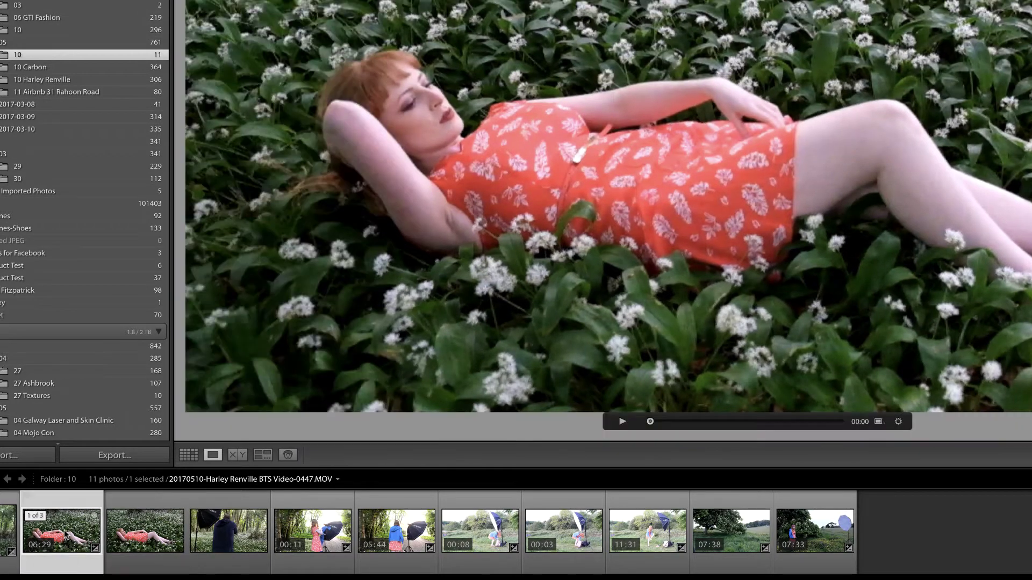
pyautogui.click(228, 530)
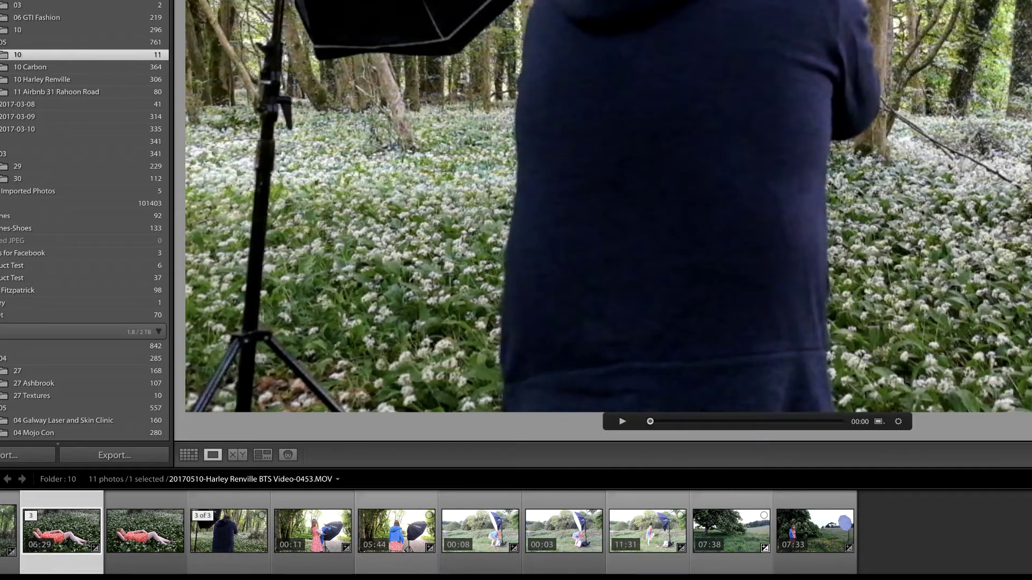
pyautogui.click(898, 422)
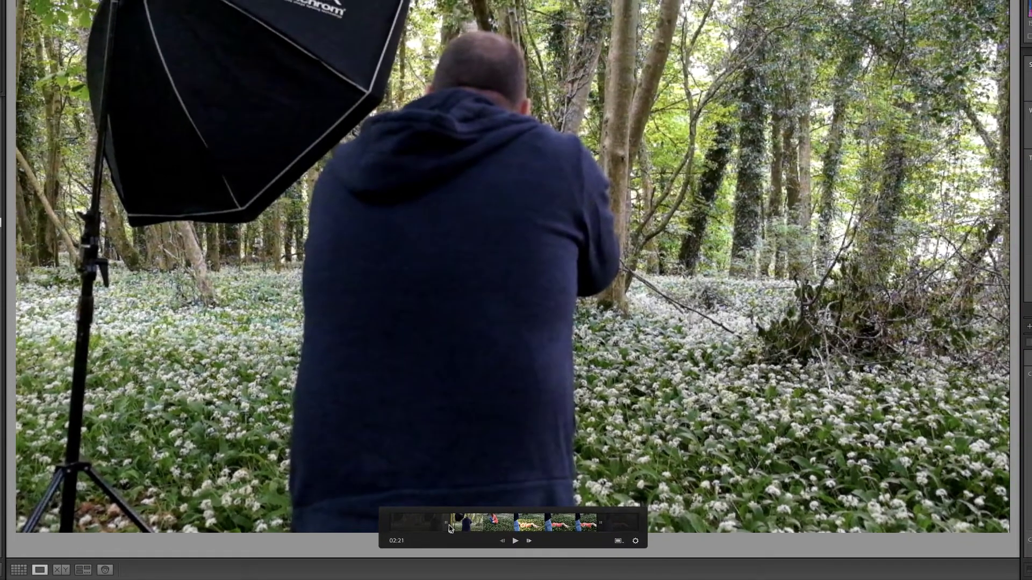
# Step: Drag clip 0453's trim handles inward to keep just the woman-in-flowers section
pyautogui.moveTo(451, 530); pyautogui.dragTo(509, 531)
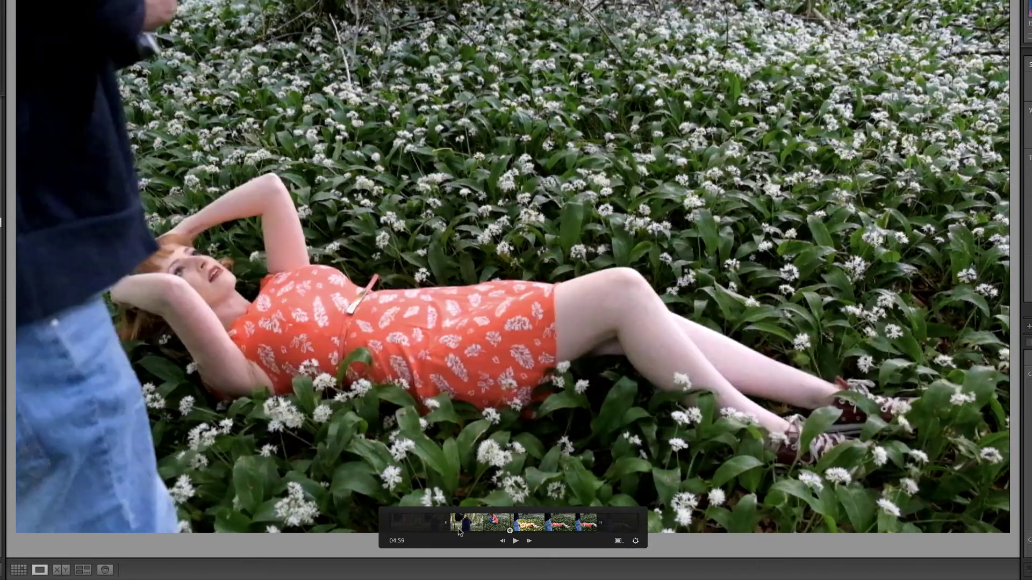
pyautogui.moveTo(446, 526); pyautogui.dragTo(393, 525)
pyautogui.moveTo(600, 523); pyautogui.dragTo(634, 523)
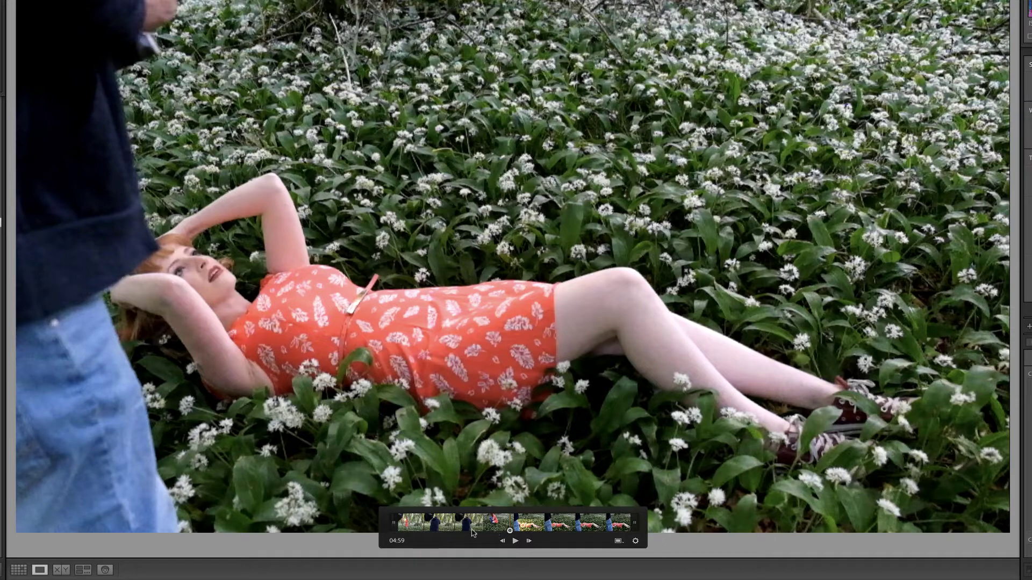
pyautogui.moveTo(394, 525); pyautogui.dragTo(439, 526)
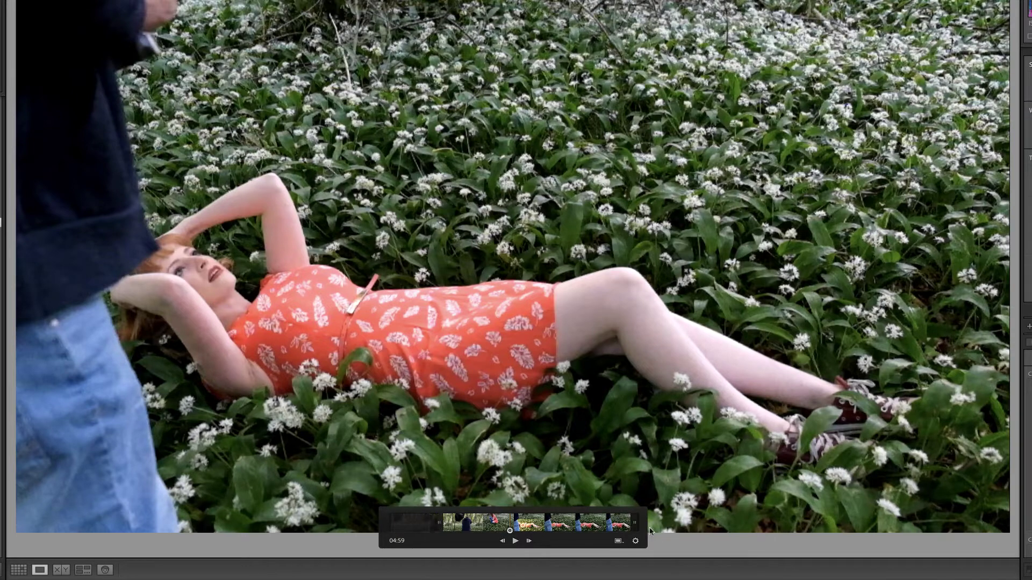
pyautogui.moveTo(634, 522); pyautogui.dragTo(585, 522)
pyautogui.moveTo(440, 522); pyautogui.dragTo(505, 522)
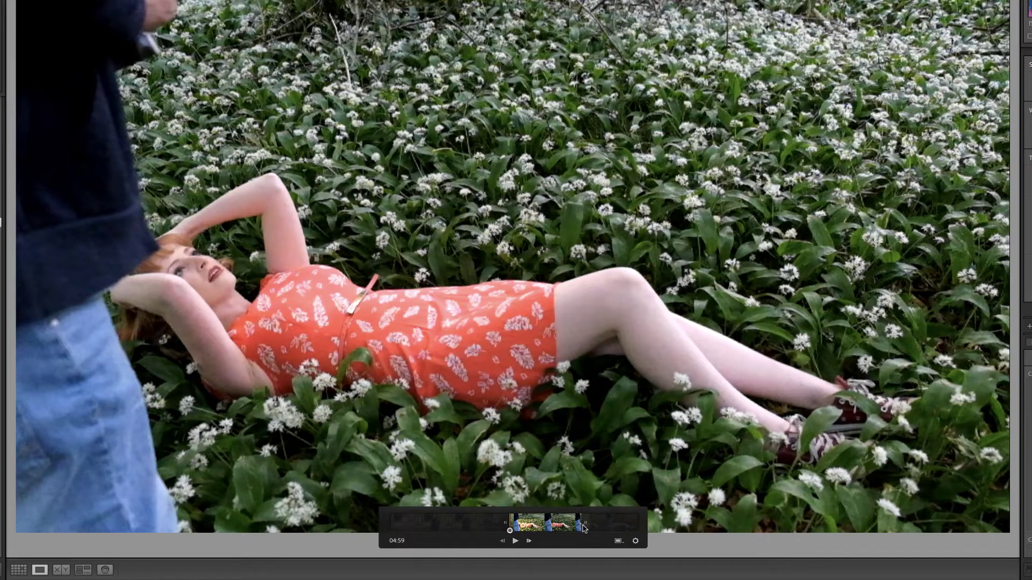
pyautogui.moveTo(587, 523); pyautogui.dragTo(589, 524)
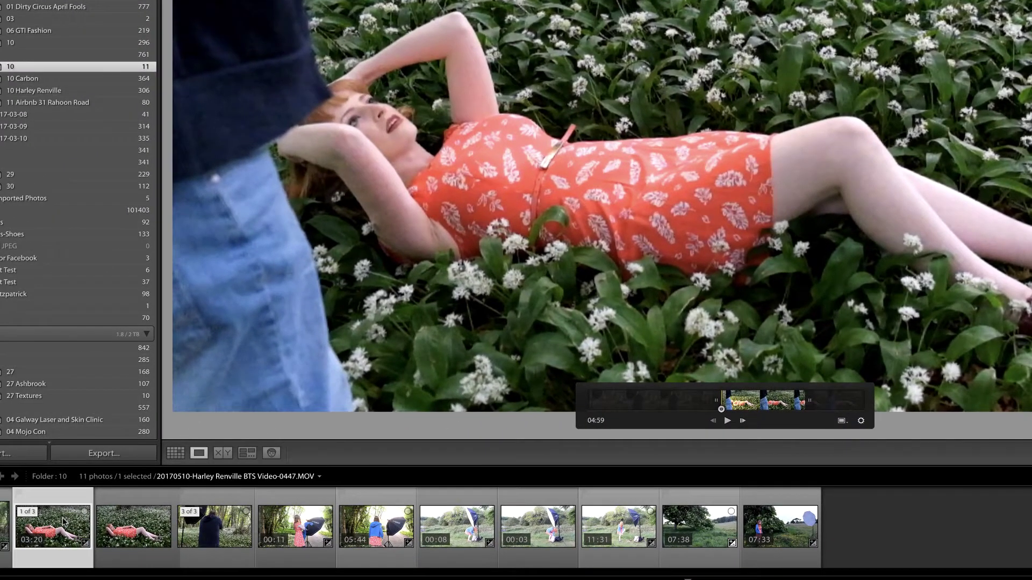
# Step: Create a virtual copy of clip 0447 and trim the copy's start and end inward
pyautogui.rightClick(63, 518)
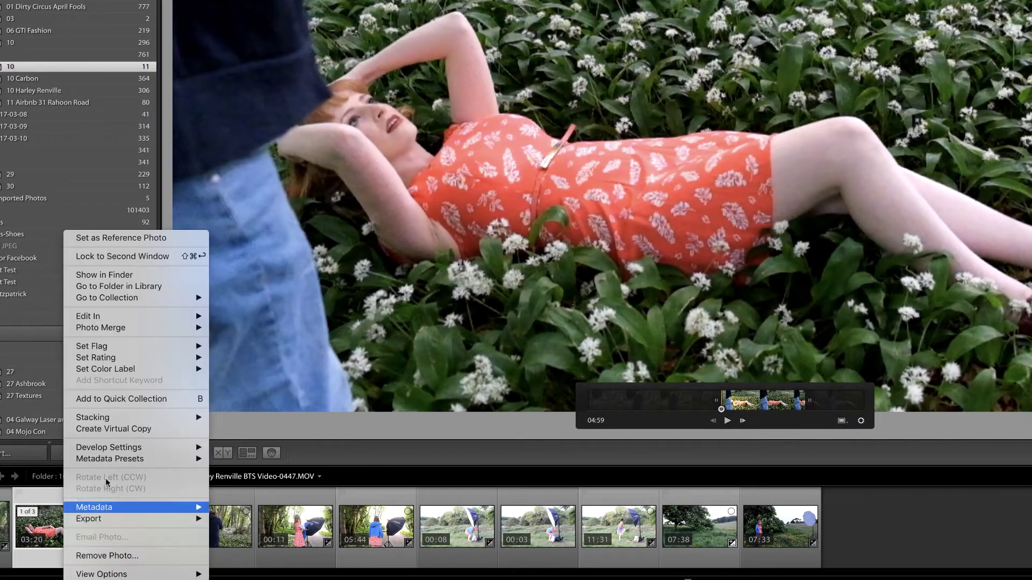
pyautogui.click(131, 427)
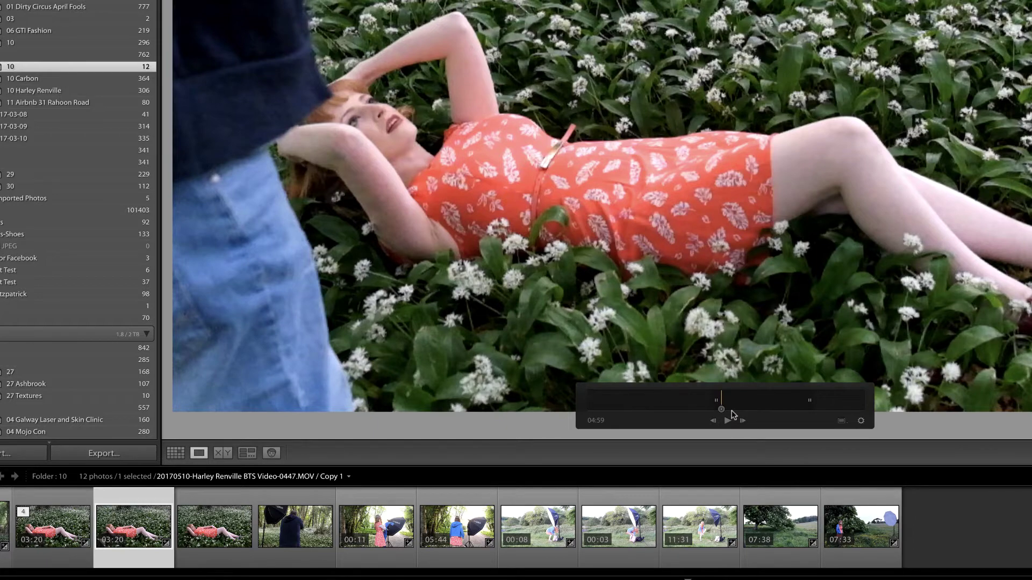
pyautogui.click(68, 528)
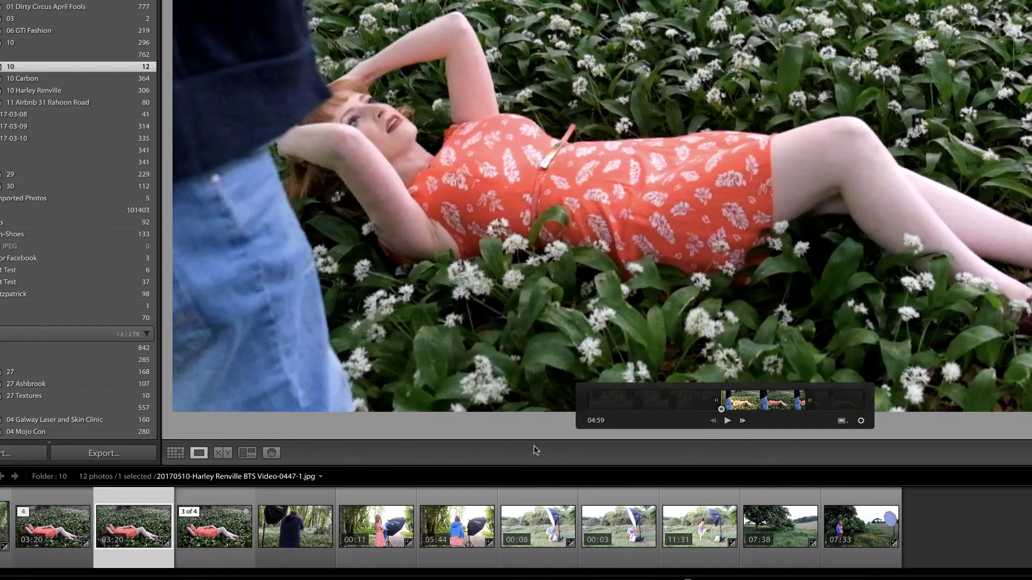
pyautogui.moveTo(717, 401); pyautogui.dragTo(622, 400)
pyautogui.moveTo(809, 400); pyautogui.dragTo(708, 400)
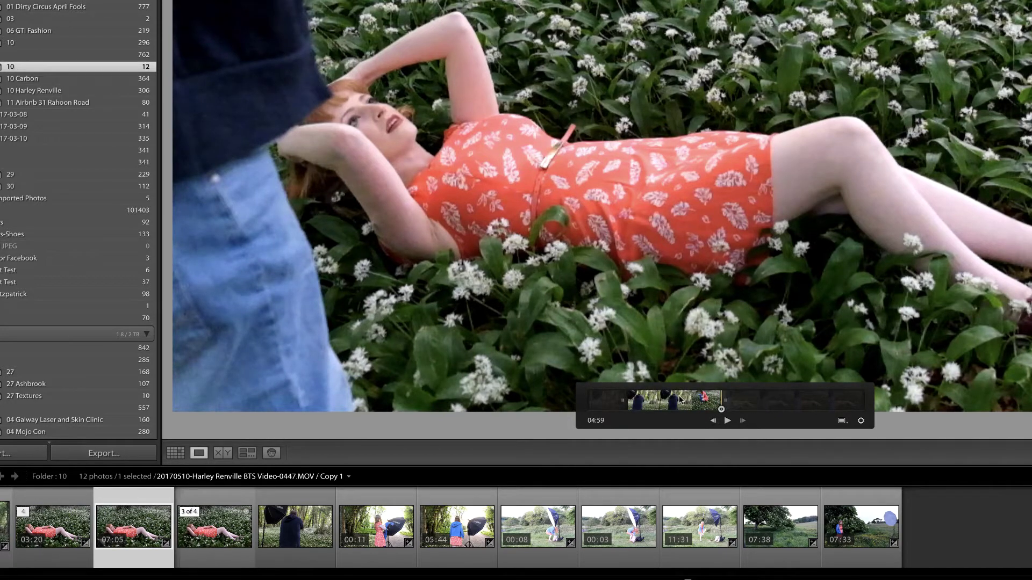
pyautogui.click(724, 401)
pyautogui.moveTo(726, 402); pyautogui.dragTo(693, 400)
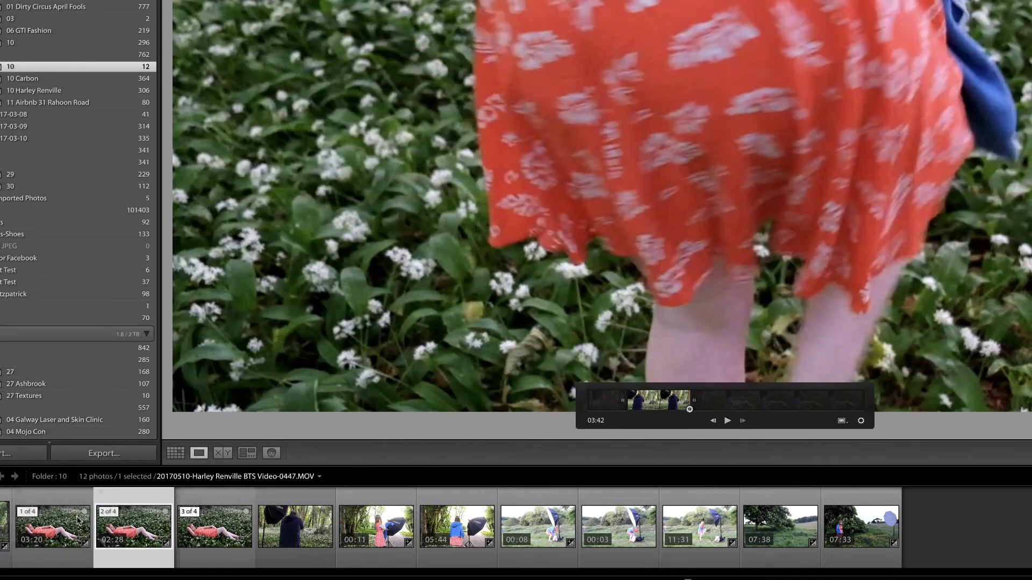
# Step: Set Copy 1's poster frame to the hooded man by the softbox at 02:50
pyautogui.click(59, 525)
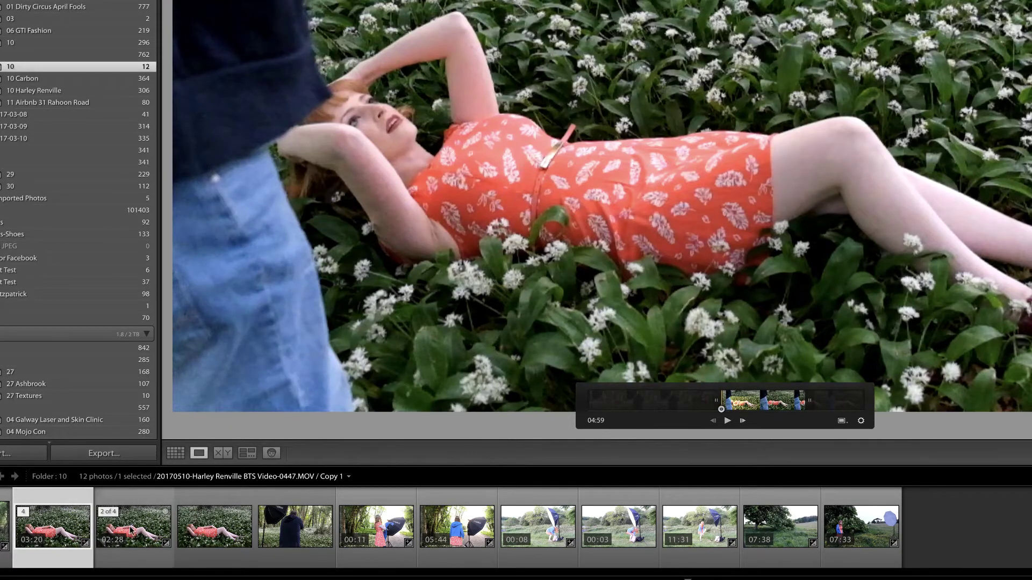
pyautogui.click(132, 529)
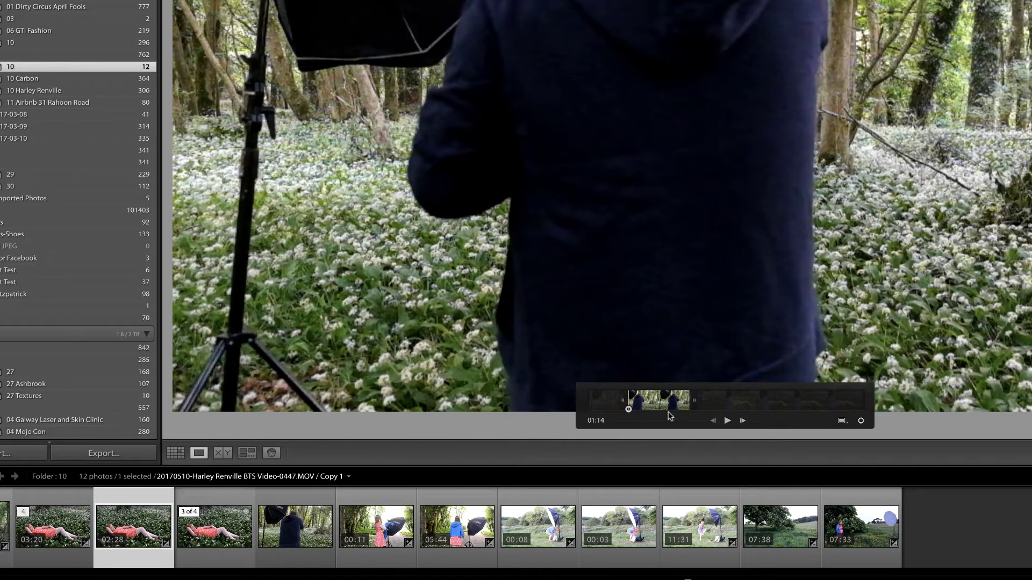
pyautogui.moveTo(627, 408); pyautogui.dragTo(667, 409)
pyautogui.click(841, 421)
pyautogui.click(847, 441)
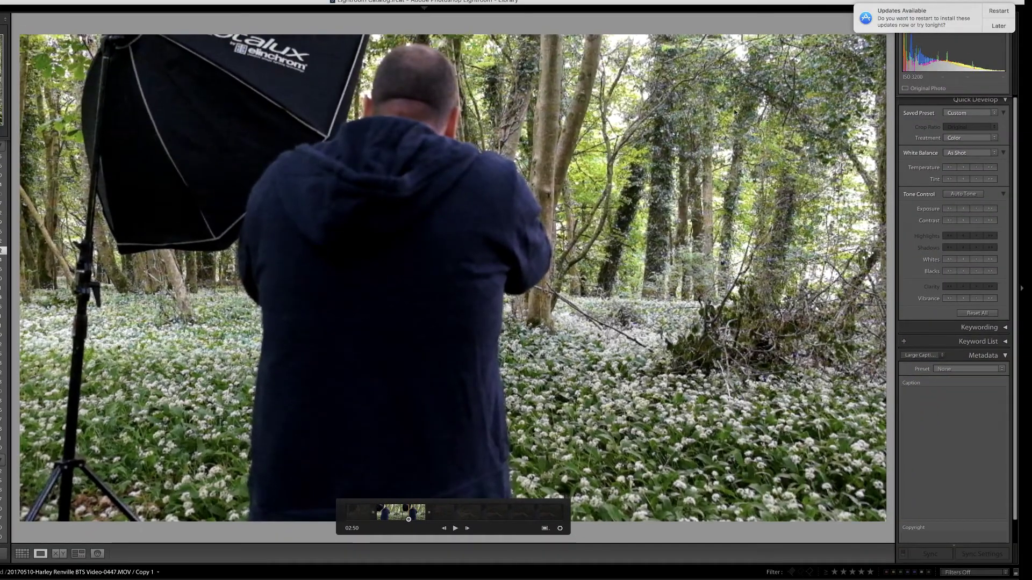
# Step: Apply the LRB Serenity Alex preset, dismiss the warning, then switch to Matte 70's
pyautogui.click(951, 113)
pyautogui.moveTo(935, 131)
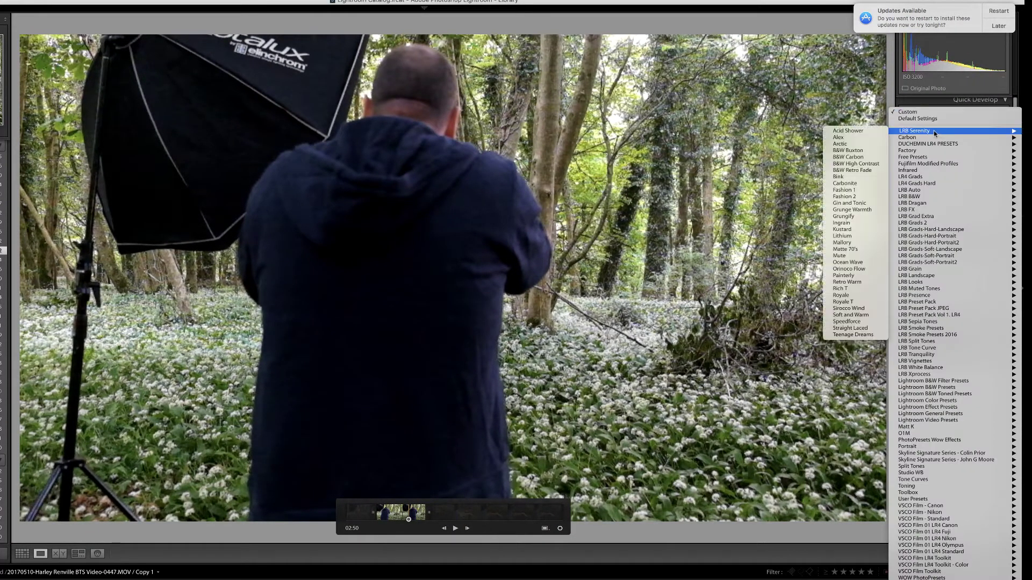
pyautogui.click(849, 138)
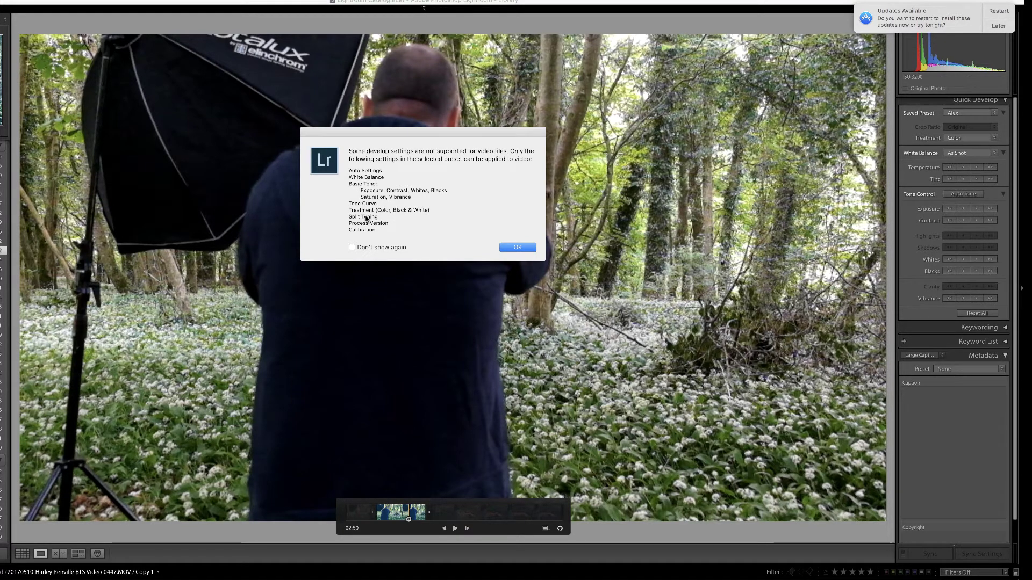
pyautogui.click(510, 248)
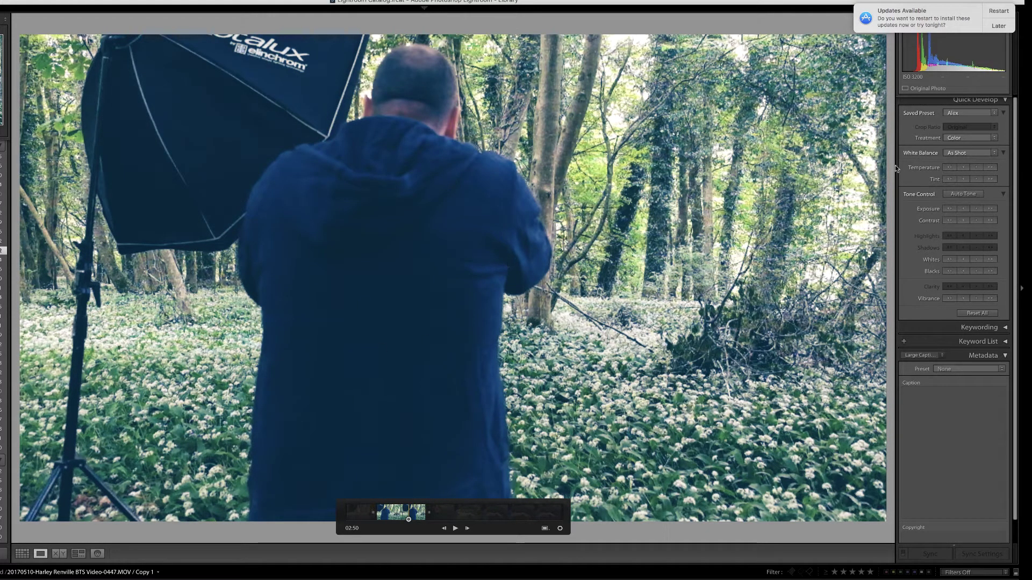
pyautogui.click(962, 114)
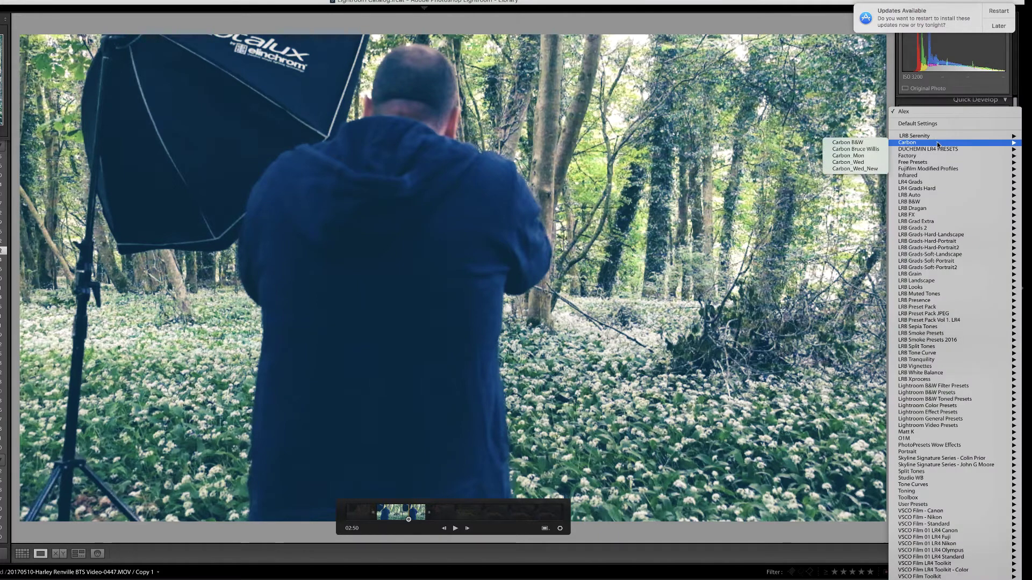
pyautogui.moveTo(931, 138)
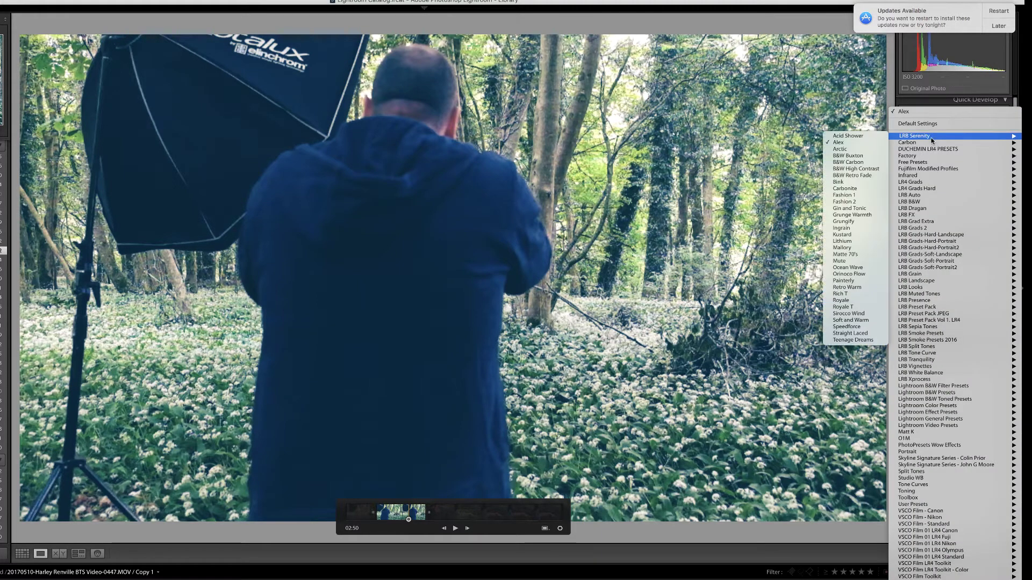
pyautogui.click(857, 255)
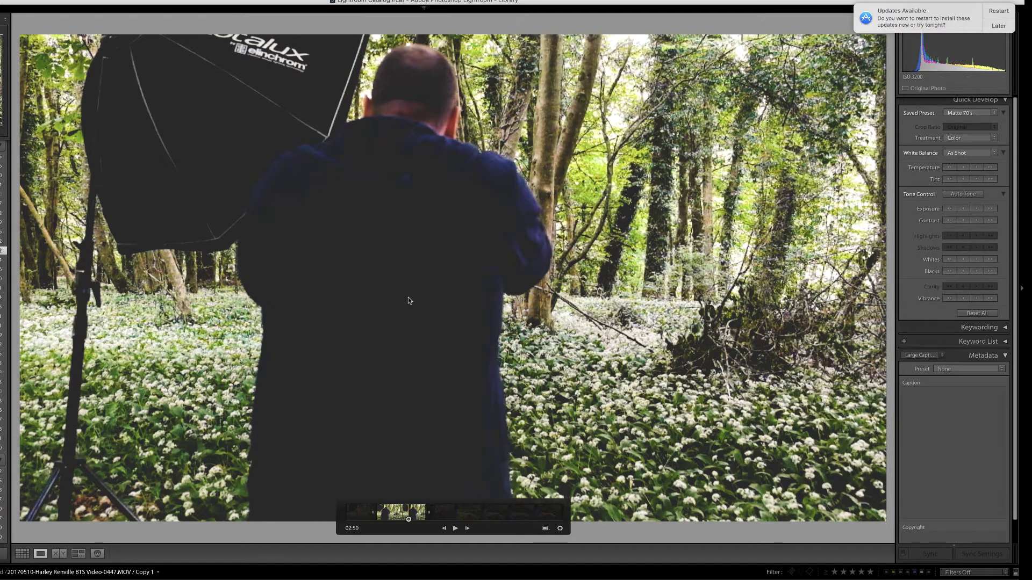
# Step: In Develop, select the woman-in-flowers still and raise the RGB tone curve to brighten it
pyautogui.press('d')
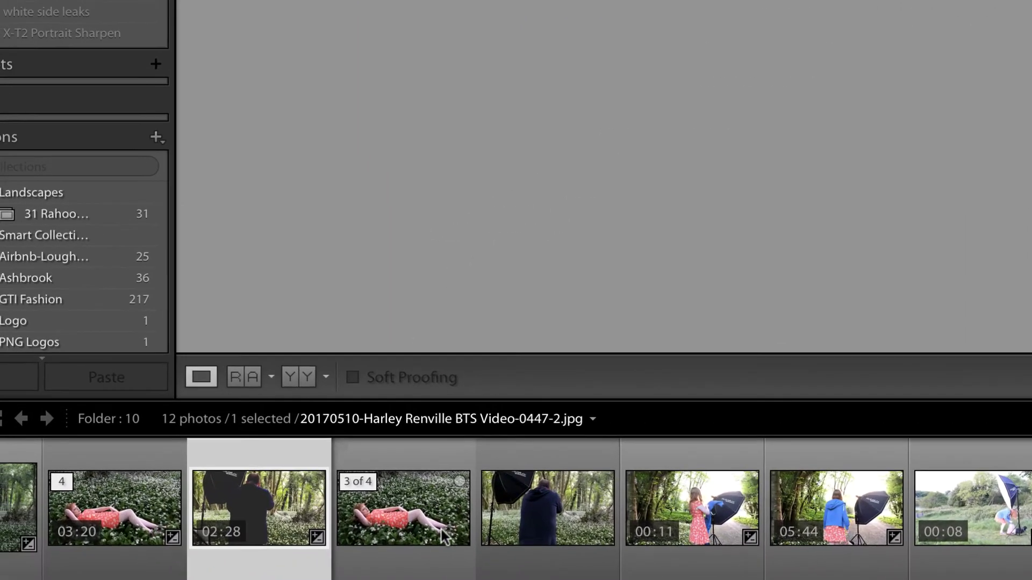
pyautogui.click(410, 521)
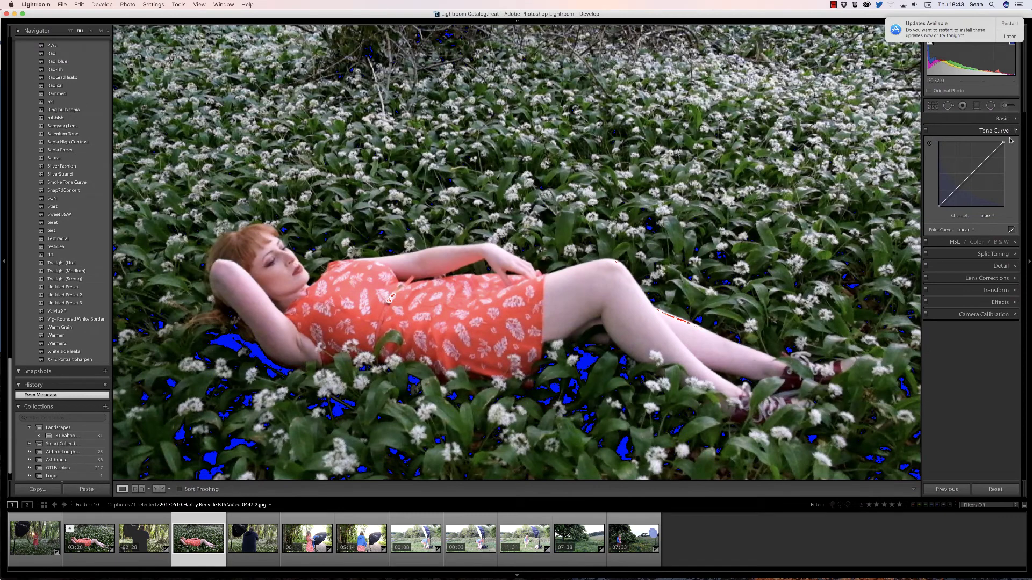
pyautogui.click(986, 218)
pyautogui.click(982, 198)
pyautogui.moveTo(981, 165); pyautogui.dragTo(980, 158)
# Step: Adjust the red, green and blue channel curves to shift the still's colour balance
pyautogui.click(984, 215)
pyautogui.click(983, 221)
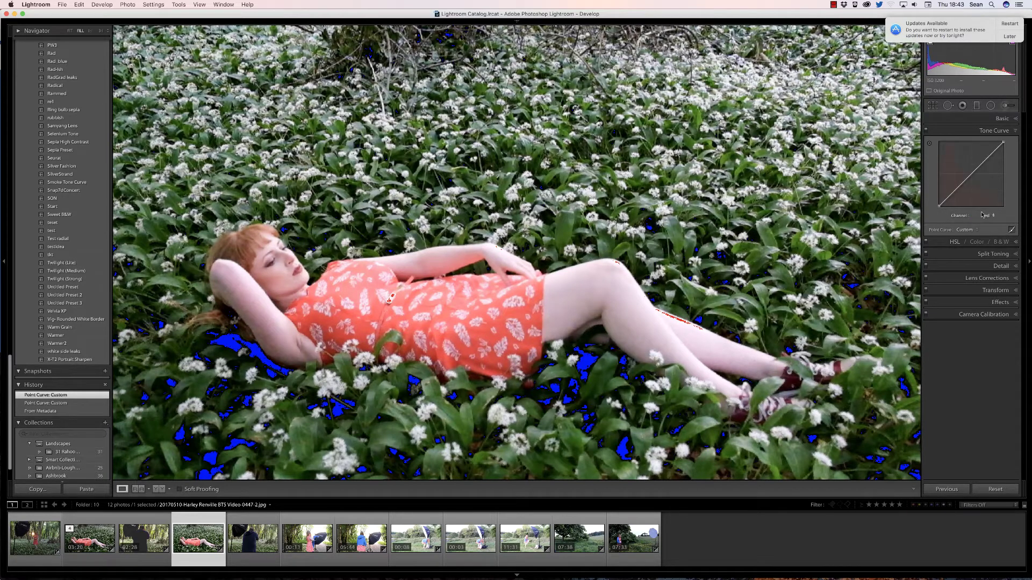
pyautogui.moveTo(982, 165); pyautogui.dragTo(954, 195)
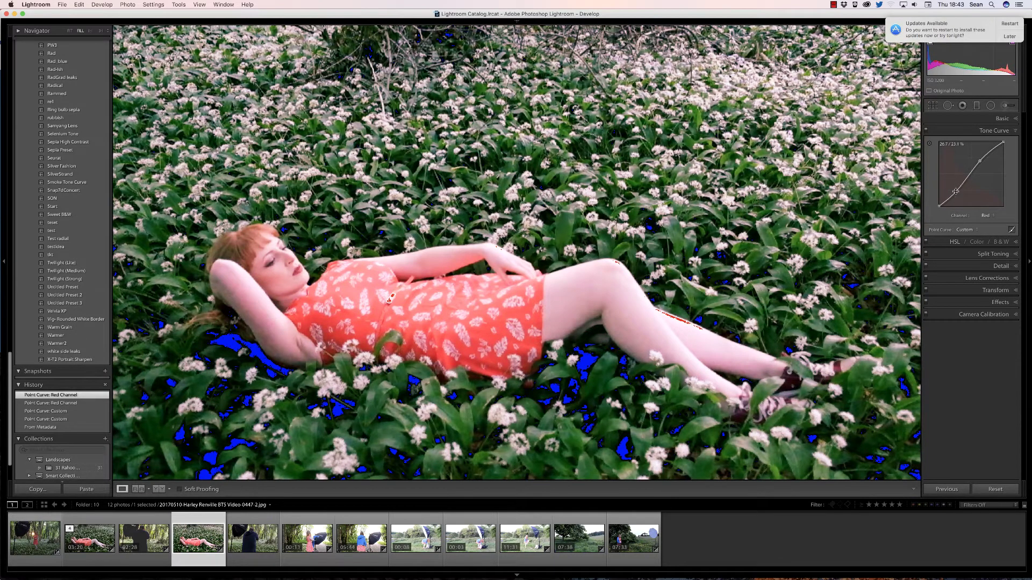
pyautogui.click(986, 216)
pyautogui.click(986, 221)
pyautogui.moveTo(953, 192); pyautogui.dragTo(953, 189)
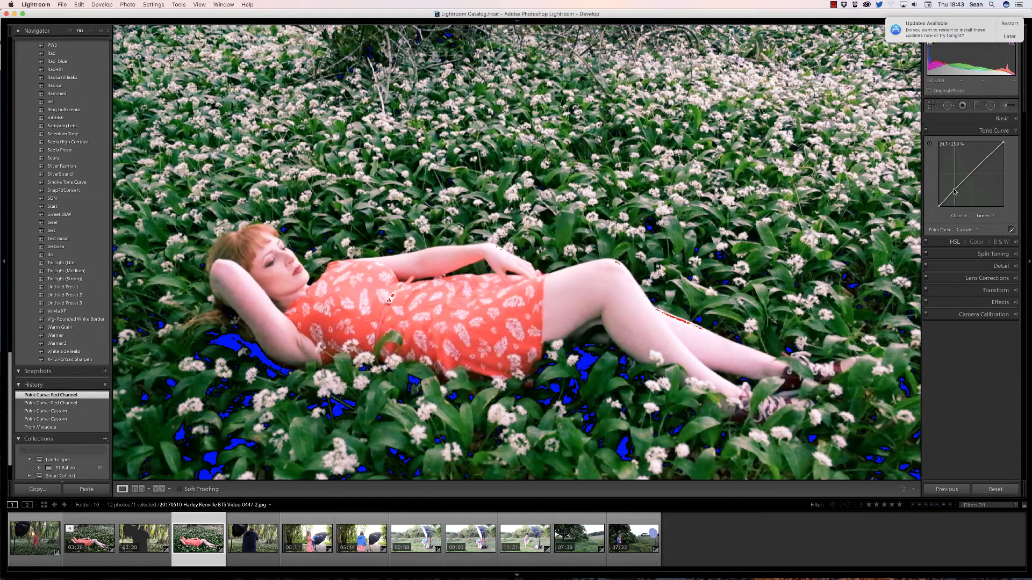
pyautogui.click(986, 215)
pyautogui.click(987, 222)
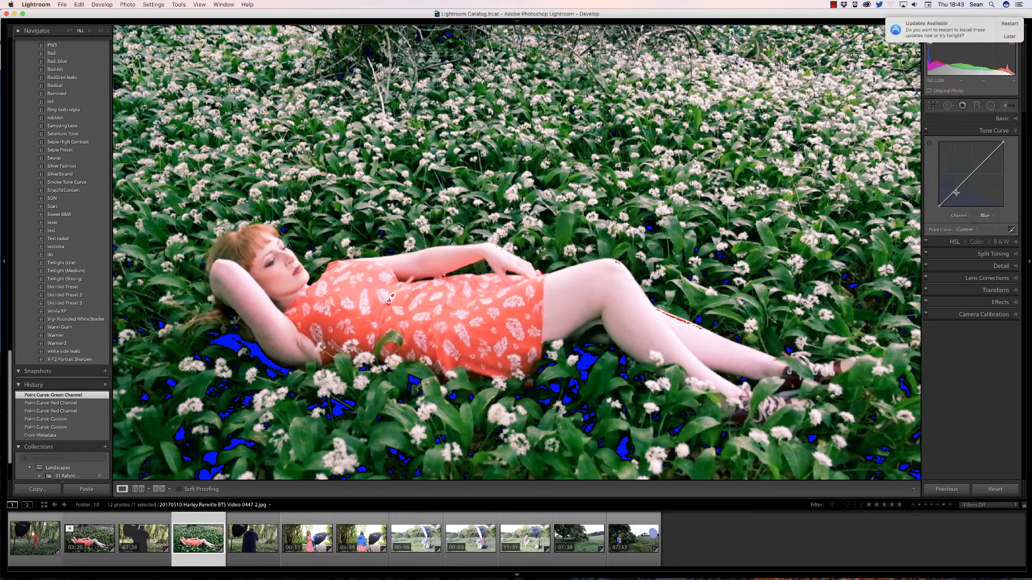
pyautogui.moveTo(955, 191); pyautogui.dragTo(987, 162)
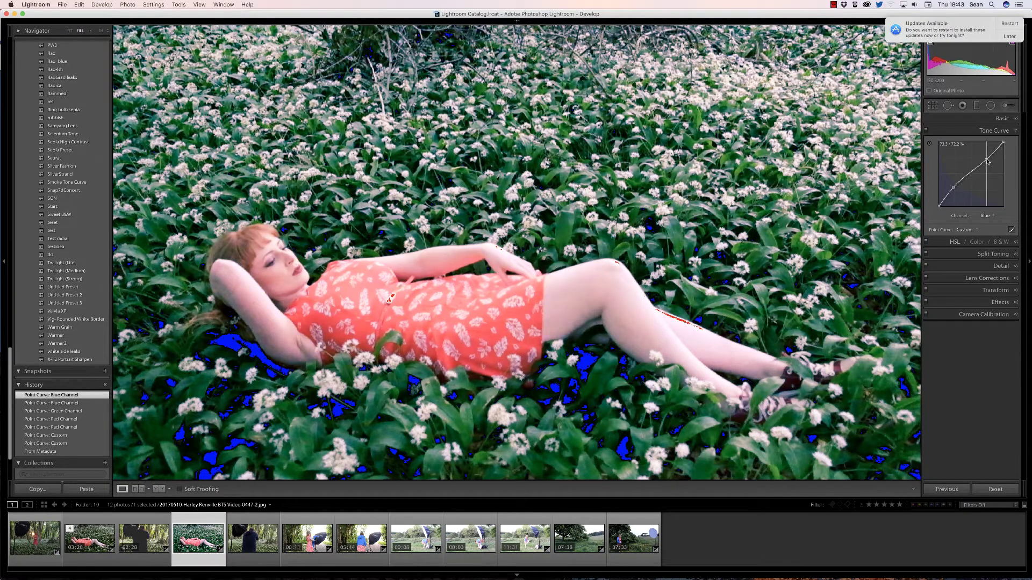
pyautogui.click(987, 161)
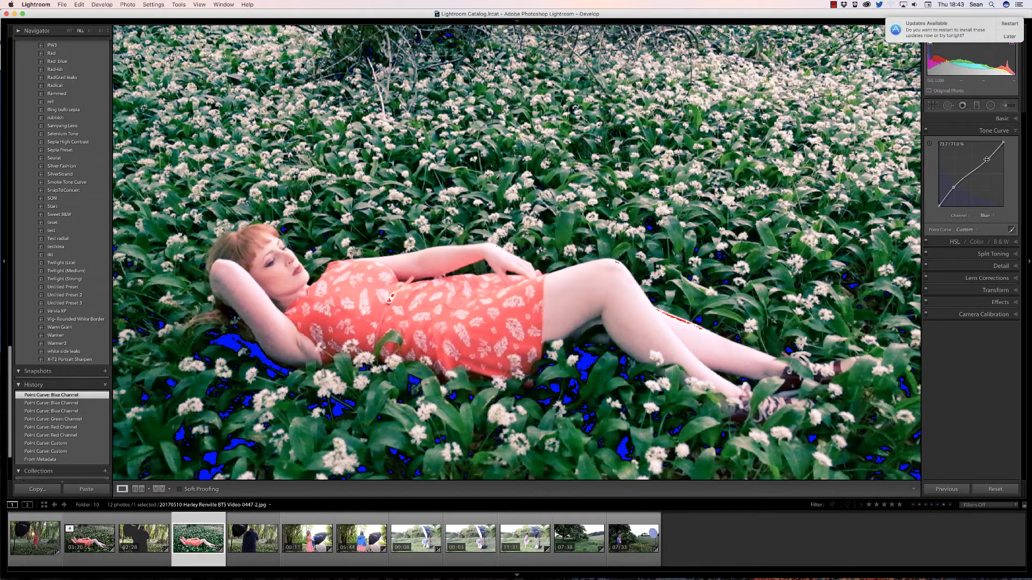